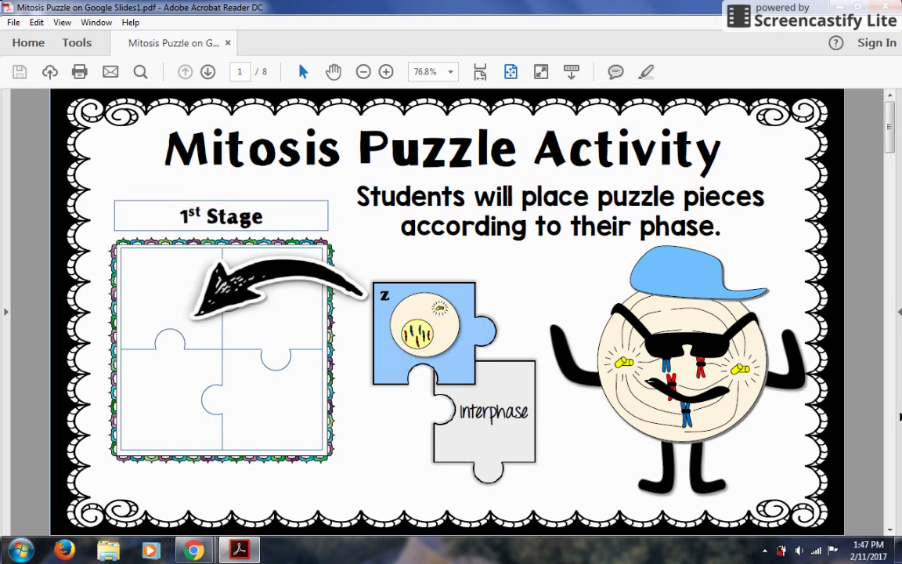
Scroll the Mitosis Puzzle PDF down to page 4, which holds the 'Click Link Below and Make a Copy' link.
{"action": "scroll", "coordinate": [900, 415], "scroll_direction": "down", "scroll_amount": 6}
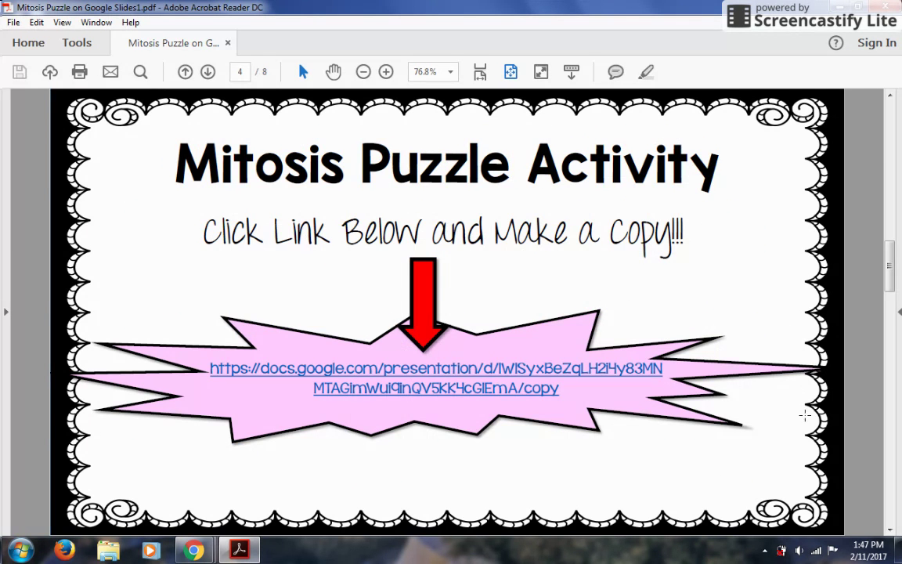
Follow the PDF link and make a copy of the Mitosis Puzzle presentation in Google Drive.
{"action": "left_click", "coordinate": [501, 374]}
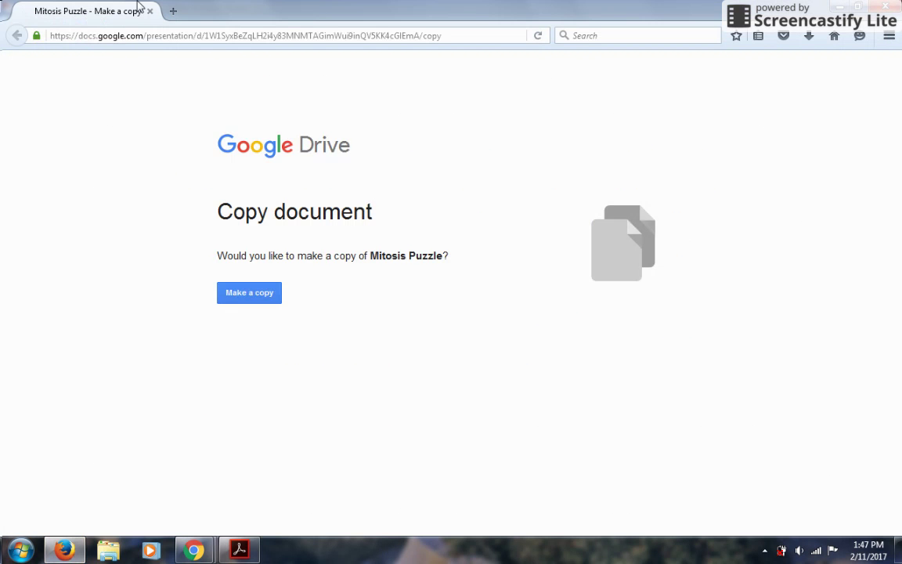
{"action": "left_click", "coordinate": [255, 303]}
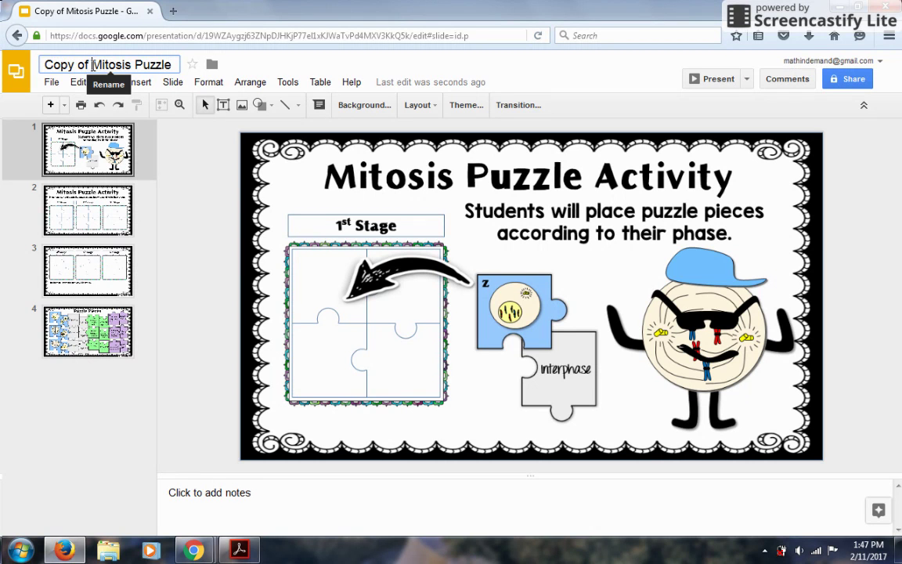
Delete 'Copy of ' from the title so the presentation is named 'Mitosis Puzzle'.
{"action": "left_click_drag", "start_coordinate": [92, 66], "coordinate": [45, 63]}
{"action": "key", "text": "BackSpace"}
{"action": "left_click", "coordinate": [197, 187]}
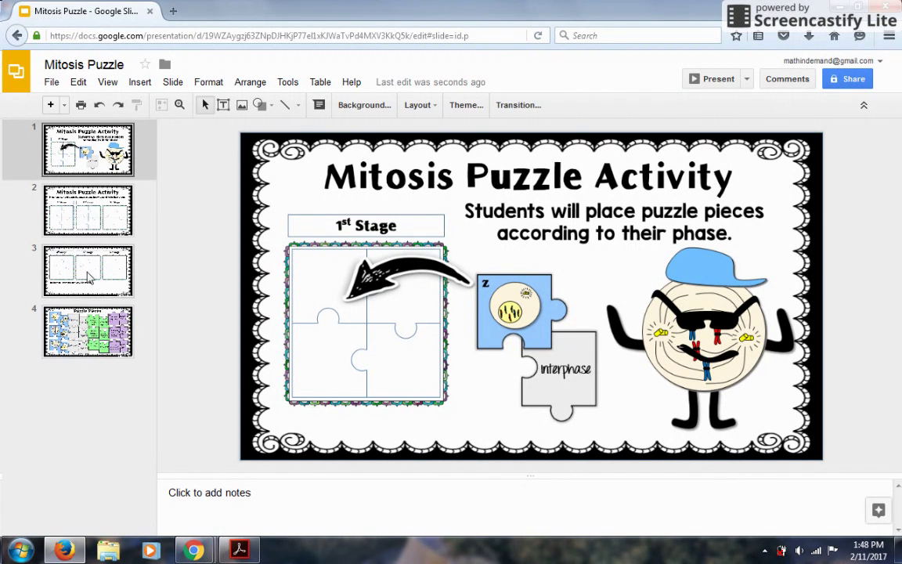
Browse the Puzzle Pieces and stage slides, check the Reflection box, and end on slide 4.
{"action": "left_click", "coordinate": [125, 348]}
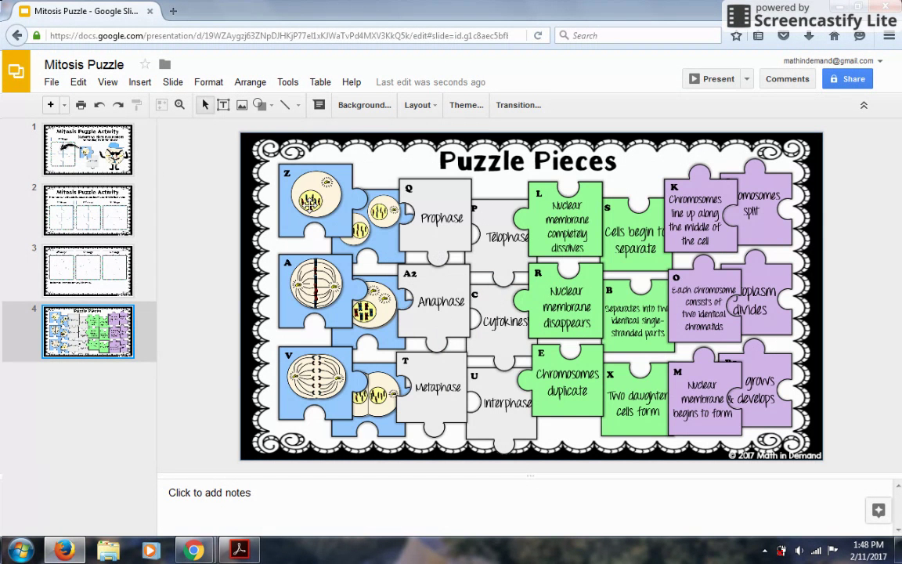
{"action": "left_click", "coordinate": [109, 212]}
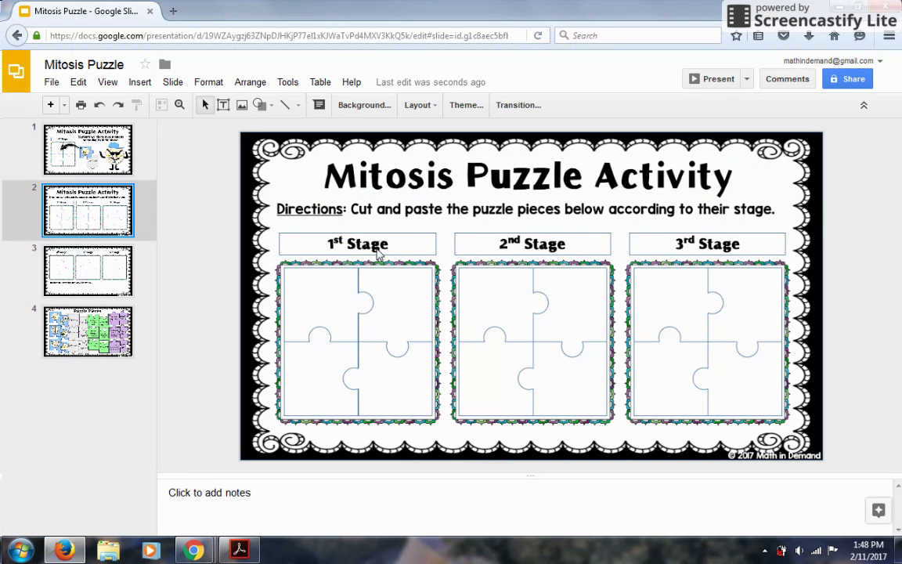
{"action": "left_click", "coordinate": [87, 266]}
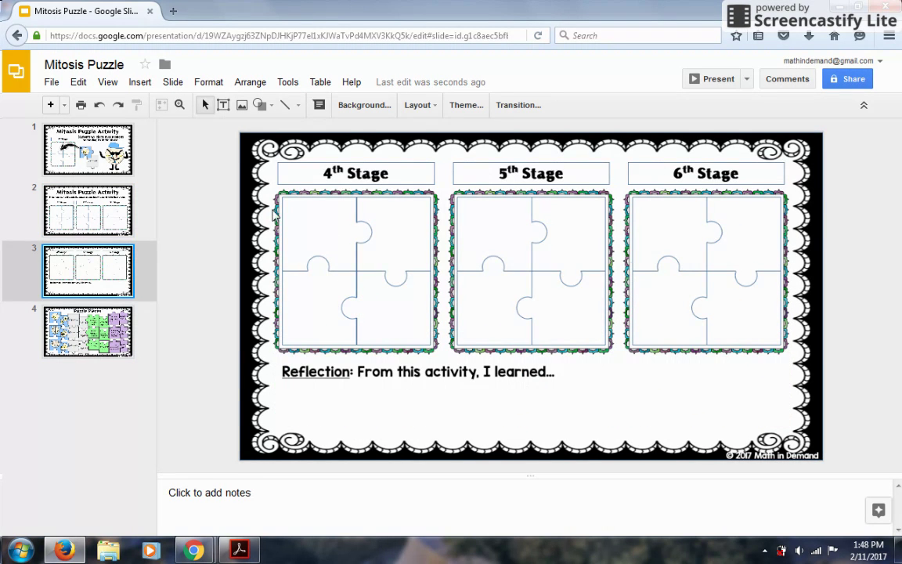
{"action": "key", "text": "Up"}
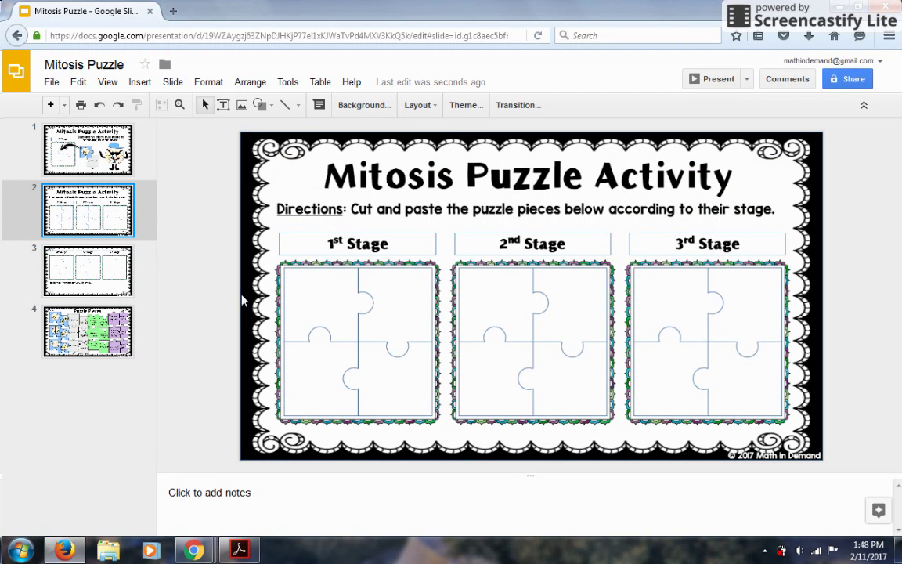
{"action": "left_click", "coordinate": [104, 338]}
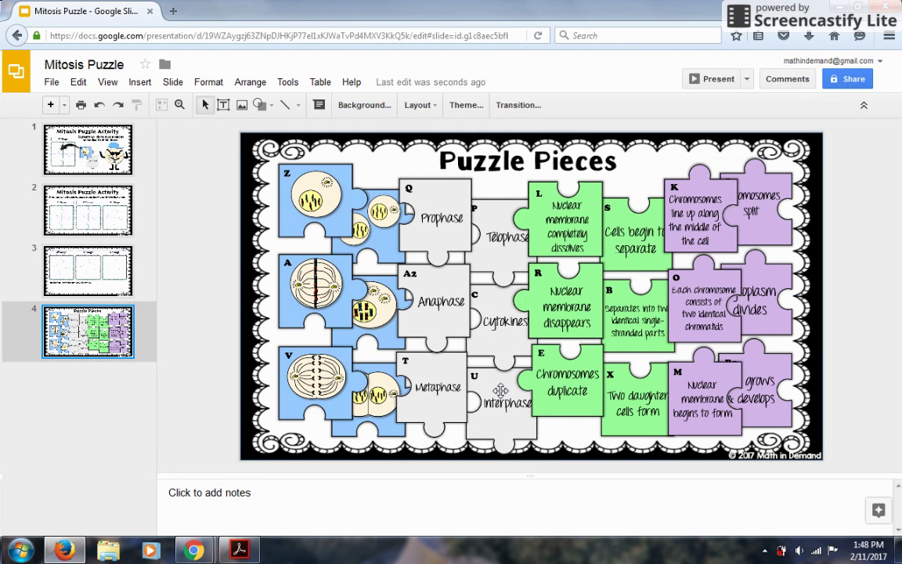
{"action": "left_click", "coordinate": [100, 267]}
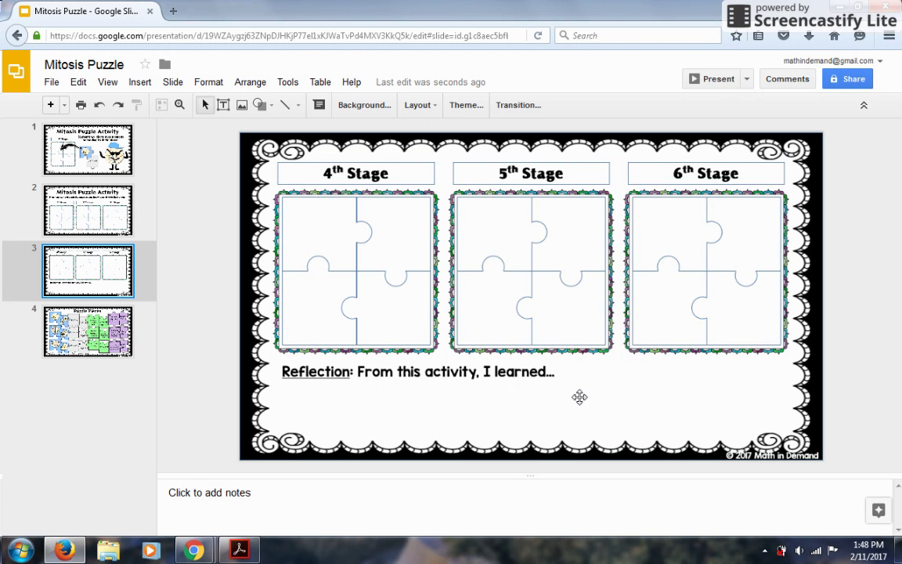
{"action": "left_click", "coordinate": [494, 402]}
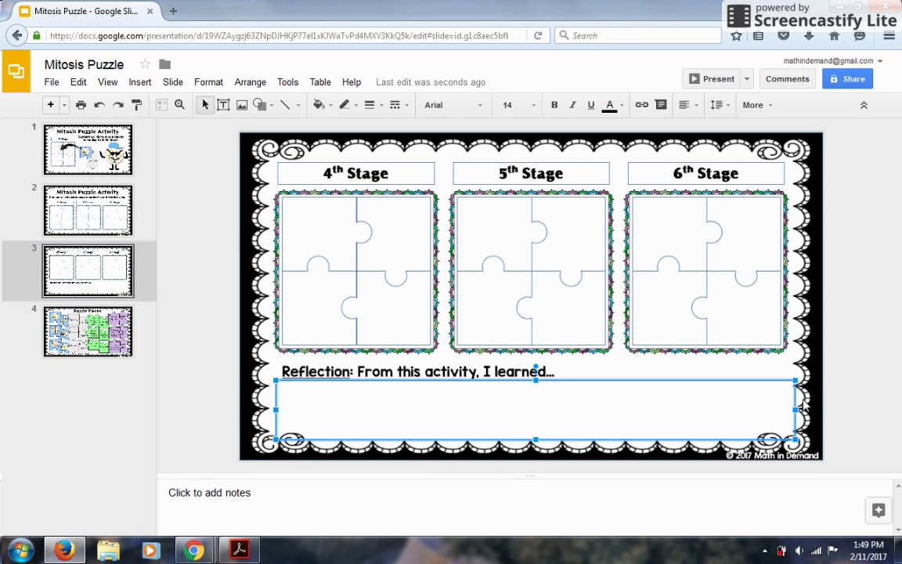
{"action": "left_click", "coordinate": [90, 329]}
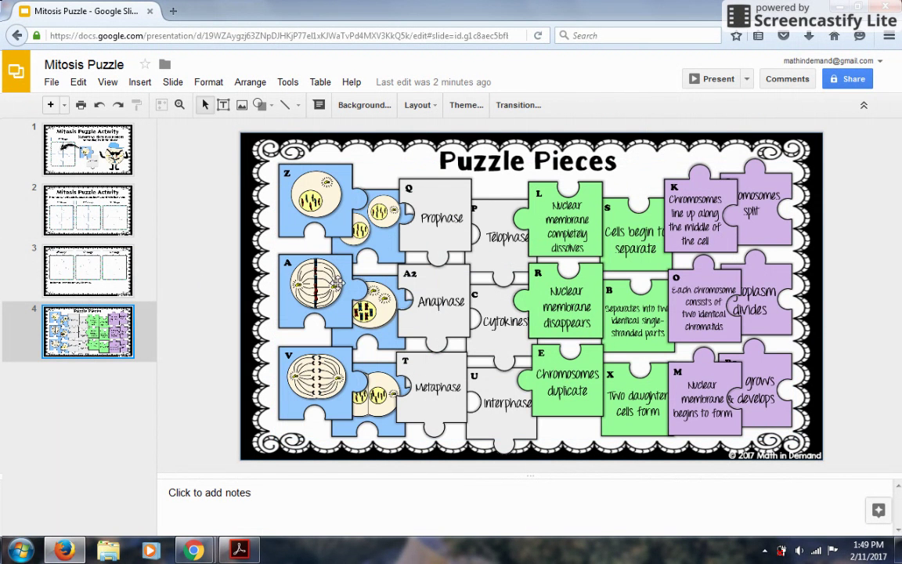
Paste picture piece Z onto slide 2 and fit it into the 1st Stage top-left cell.
{"action": "left_click", "coordinate": [343, 181]}
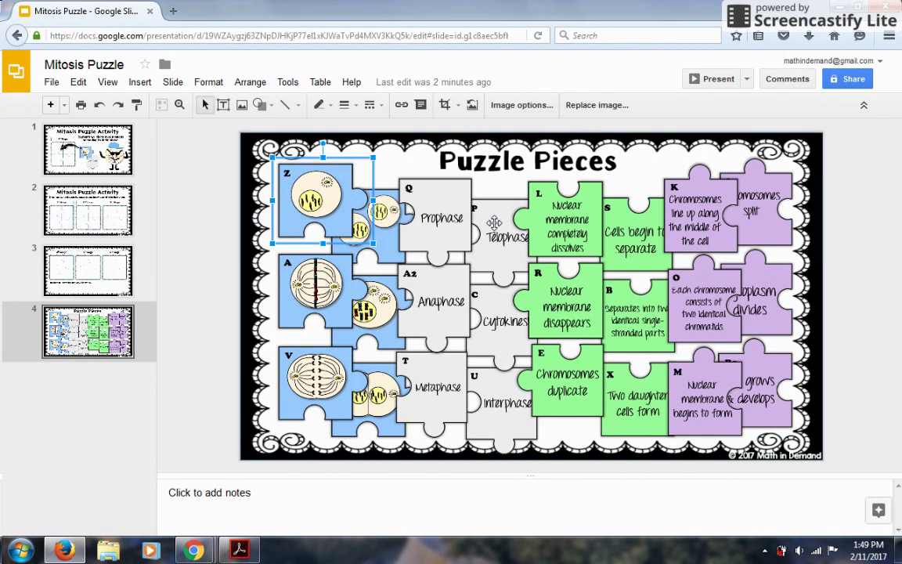
{"action": "left_click", "coordinate": [94, 216]}
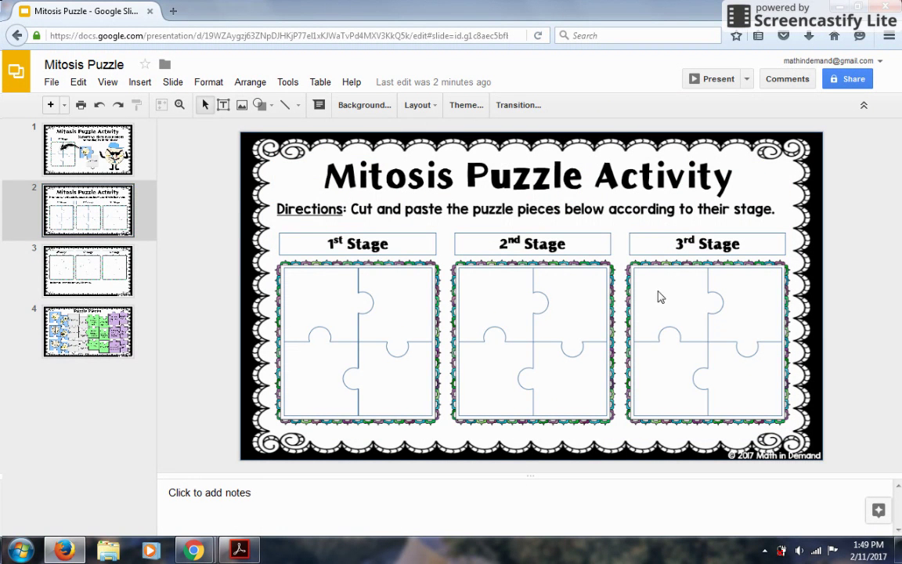
{"action": "key", "text": "ctrl+v"}
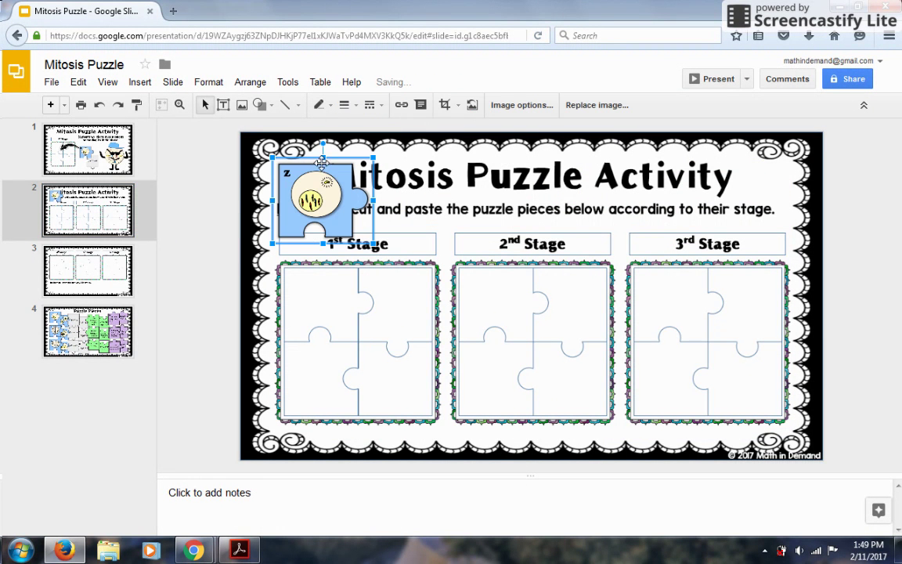
{"action": "left_click_drag", "start_coordinate": [305, 174], "coordinate": [346, 268]}
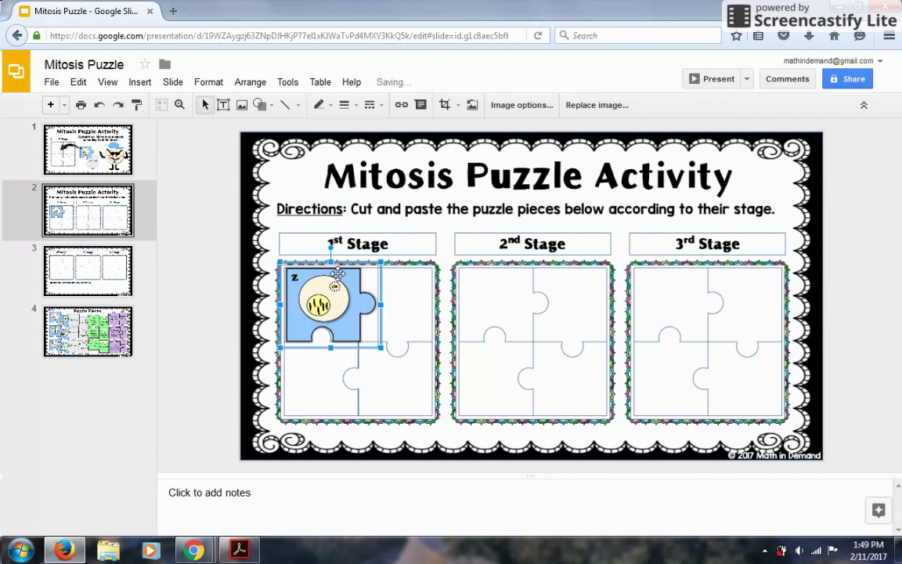
{"action": "left_click_drag", "start_coordinate": [341, 272], "coordinate": [336, 282]}
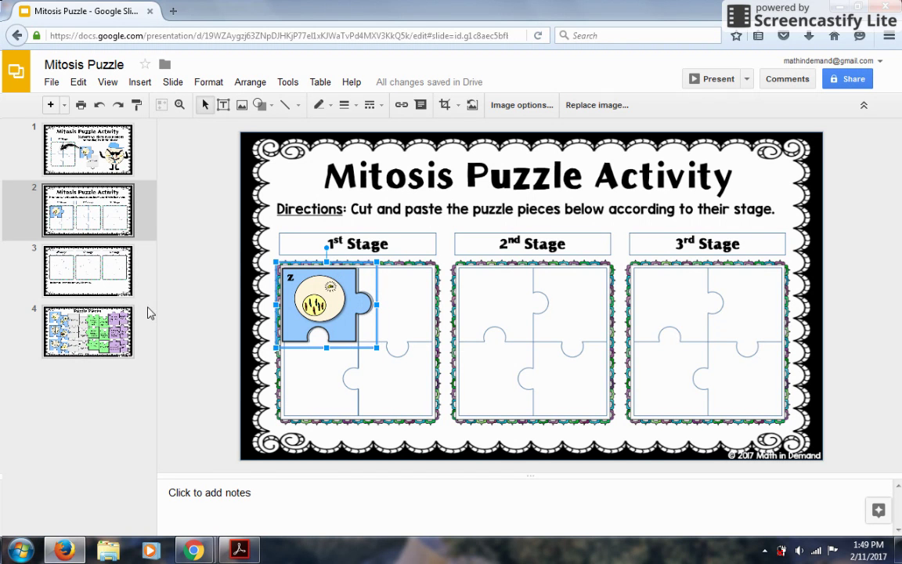
Cut the original Z piece from the Puzzle Pieces slide.
{"action": "left_click", "coordinate": [87, 331]}
{"action": "left_click", "coordinate": [333, 205]}
{"action": "key", "text": "ctrl+x"}
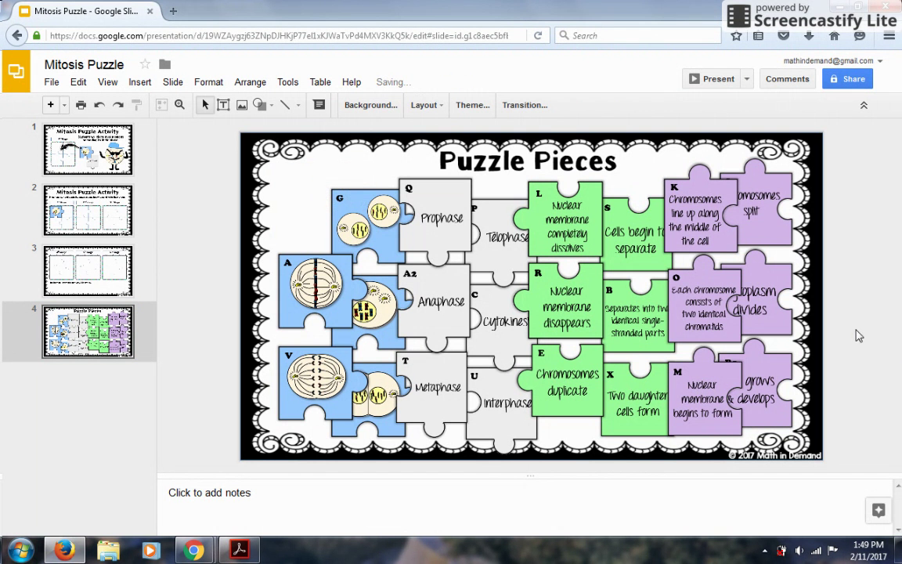
Paste picture piece A onto slide 2 in the 3rd Stage top-left slot.
{"action": "left_click", "coordinate": [333, 270]}
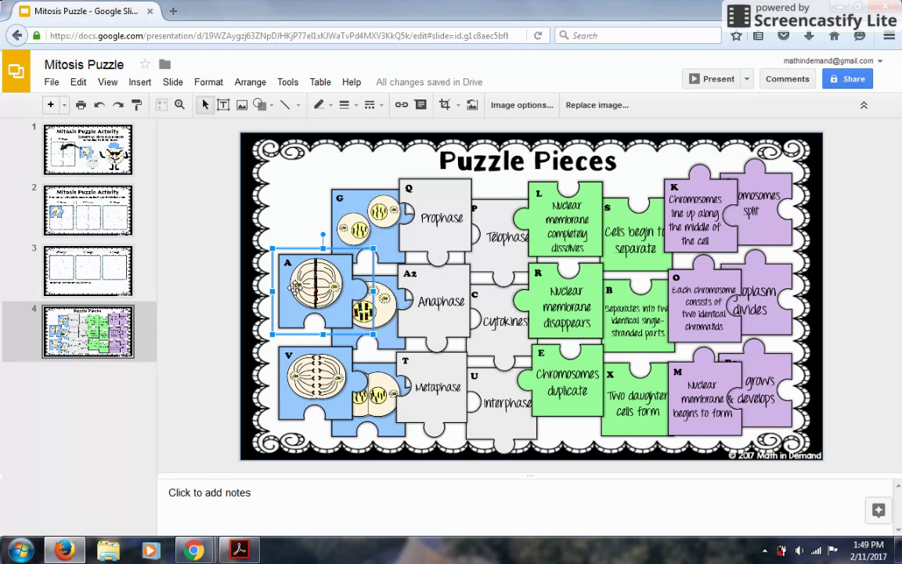
{"action": "left_click", "coordinate": [82, 192]}
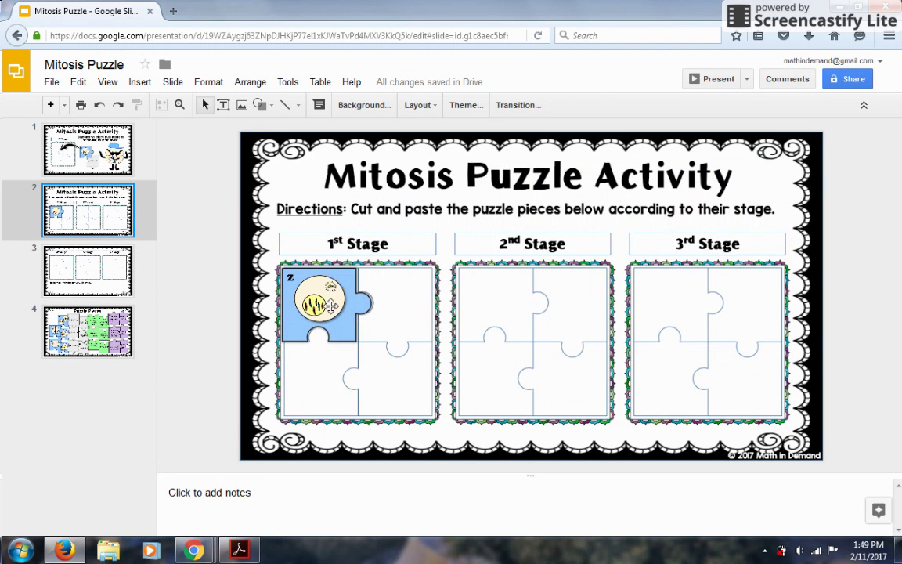
{"action": "key", "text": "ctrl+v"}
{"action": "left_click_drag", "start_coordinate": [338, 267], "coordinate": [695, 281]}
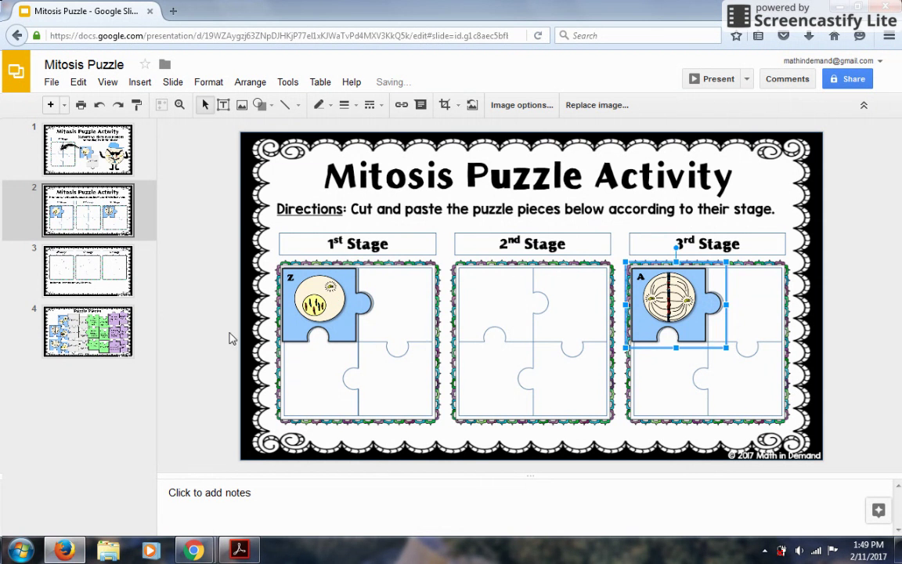
Delete the original piece A from the Puzzle Pieces slide.
{"action": "left_click", "coordinate": [91, 317]}
{"action": "left_click", "coordinate": [296, 305]}
{"action": "key", "text": "Delete"}
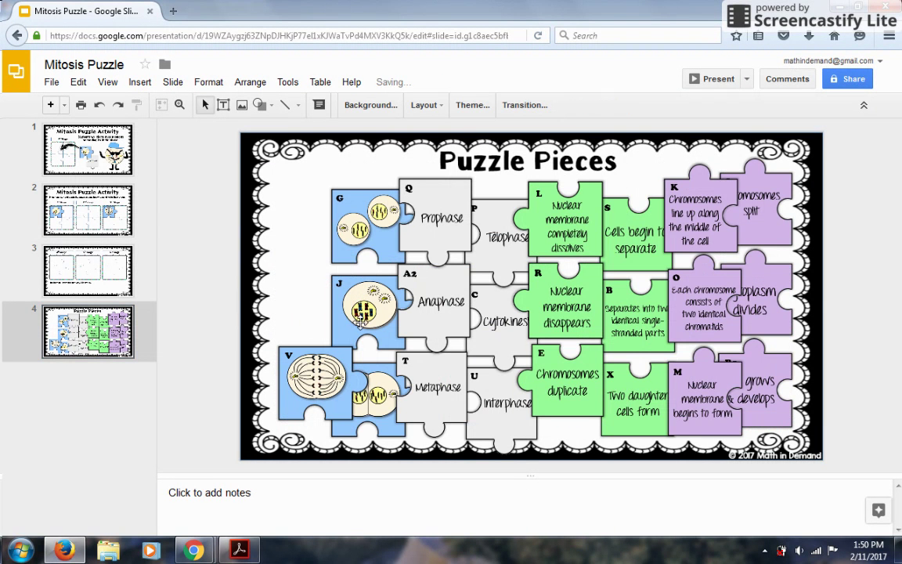
Place Interphase piece U in the 1st Stage top-right slot and delete the original U.
{"action": "left_click", "coordinate": [488, 421]}
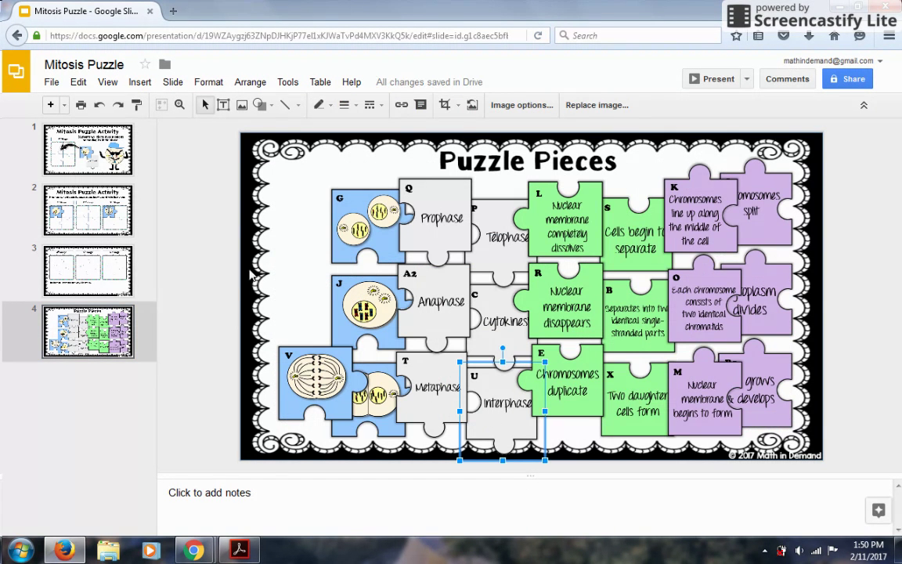
{"action": "left_click", "coordinate": [82, 196]}
{"action": "key", "text": "ctrl+v"}
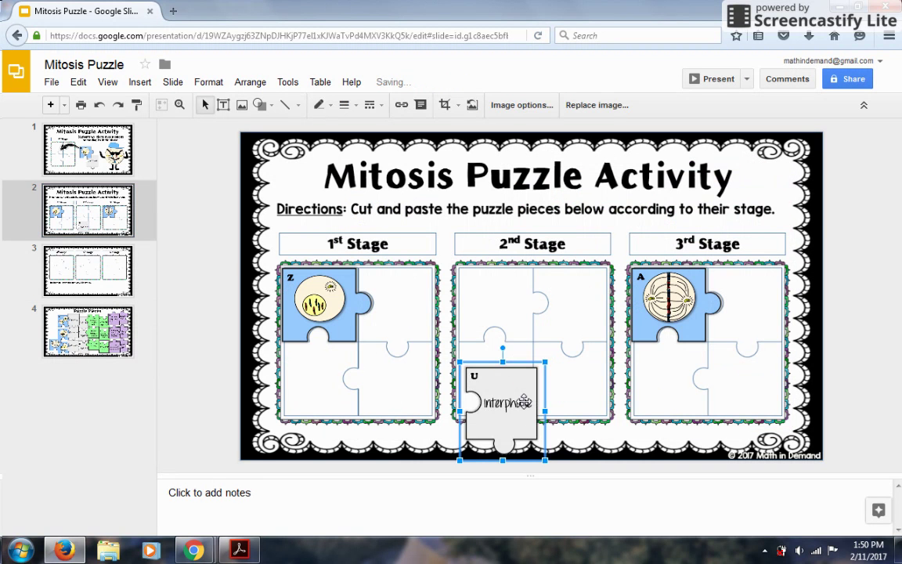
{"action": "left_click_drag", "start_coordinate": [520, 401], "coordinate": [417, 305]}
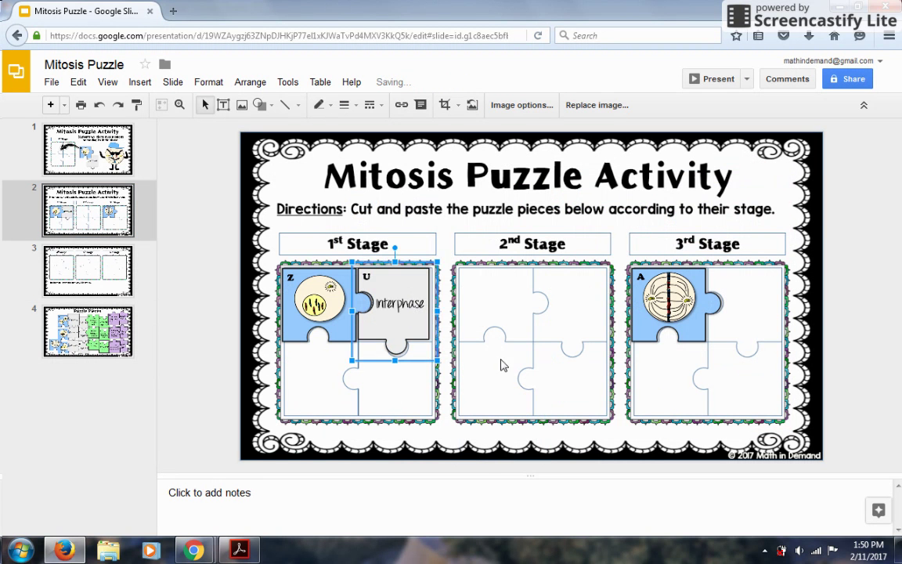
{"action": "left_click", "coordinate": [90, 325]}
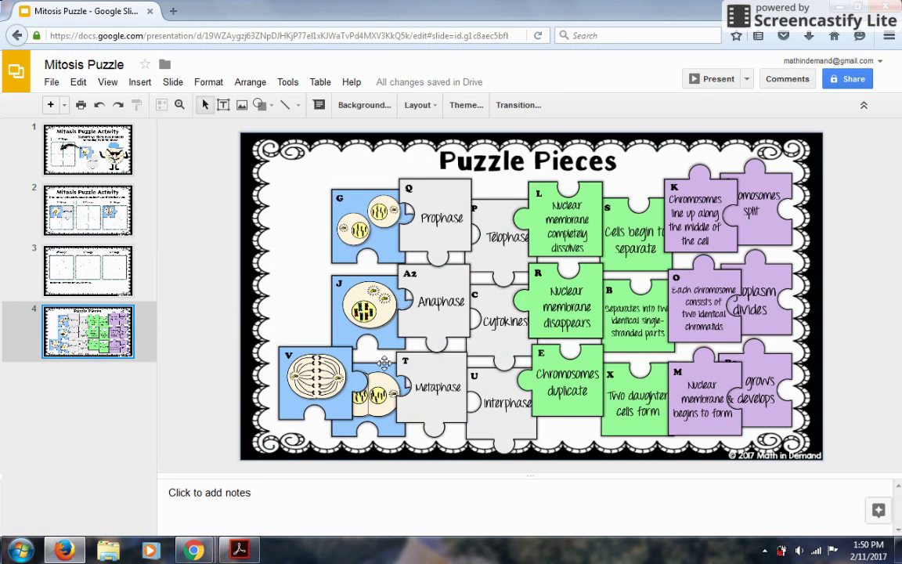
{"action": "left_click", "coordinate": [503, 389]}
{"action": "key", "text": "Delete"}
Paste a copy of Prophase piece Q into the 2nd Stage frame on slide 2.
{"action": "left_click", "coordinate": [395, 233]}
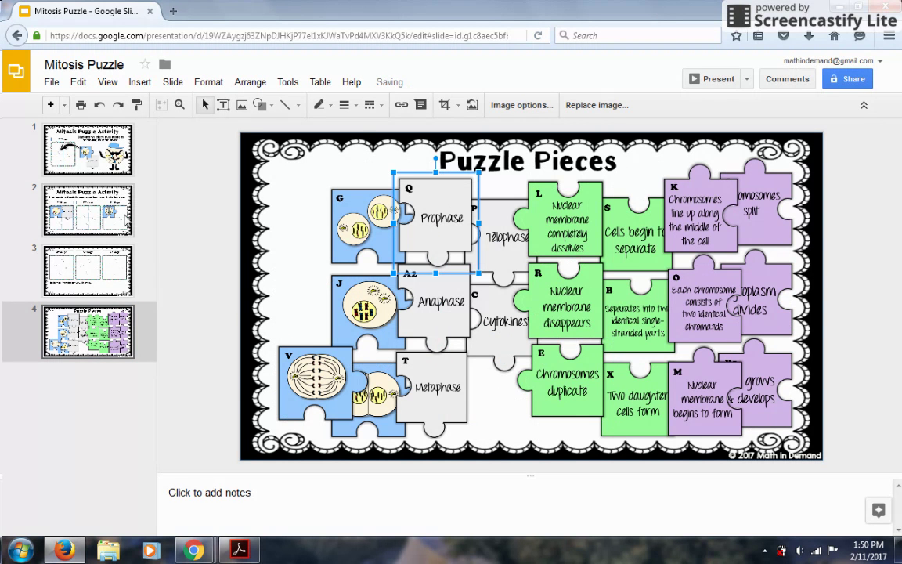
{"action": "left_click", "coordinate": [82, 266]}
{"action": "left_click", "coordinate": [118, 196]}
{"action": "key", "text": "ctrl+v"}
{"action": "left_click_drag", "start_coordinate": [419, 237], "coordinate": [557, 330]}
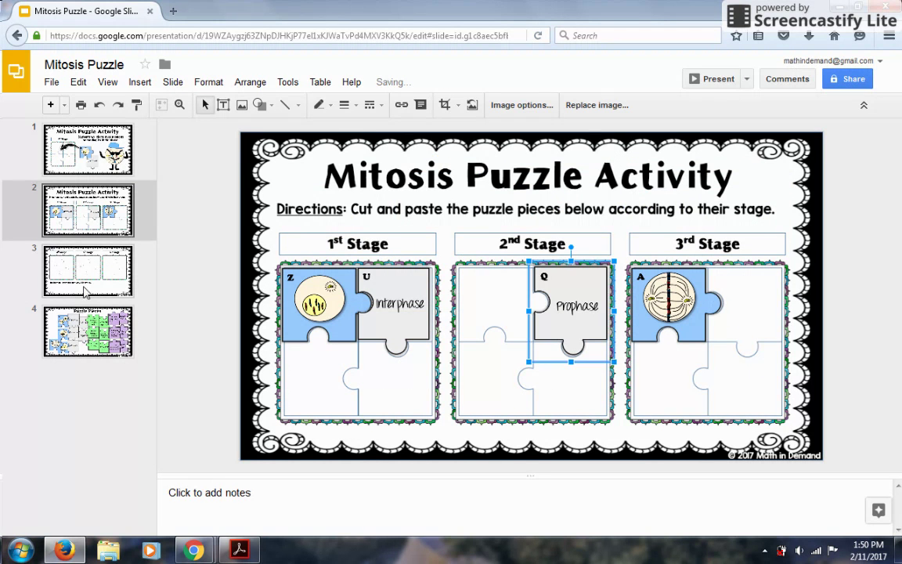
{"action": "left_click", "coordinate": [100, 319]}
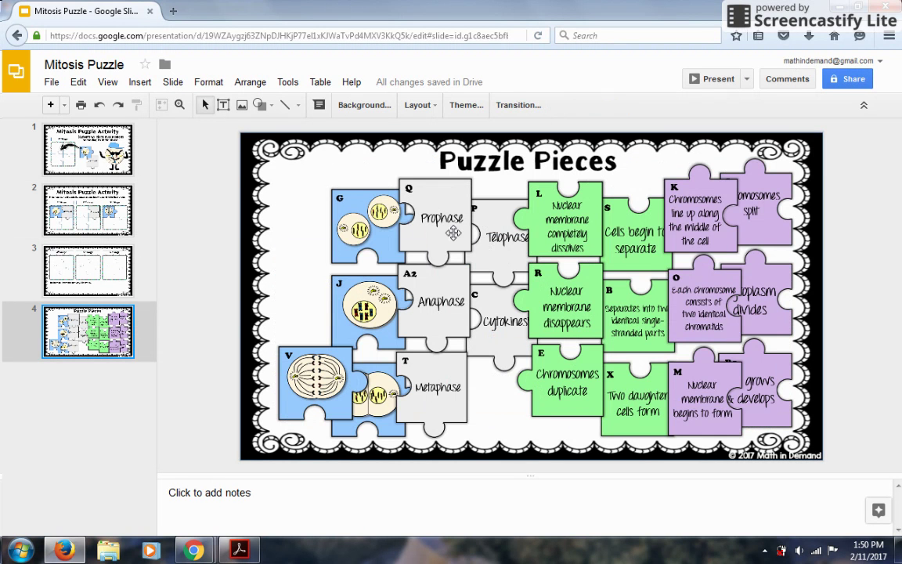
Delete the leftover Prophase piece and place Metaphase piece T in the 3rd Stage top-right slot.
{"action": "left_click", "coordinate": [405, 233]}
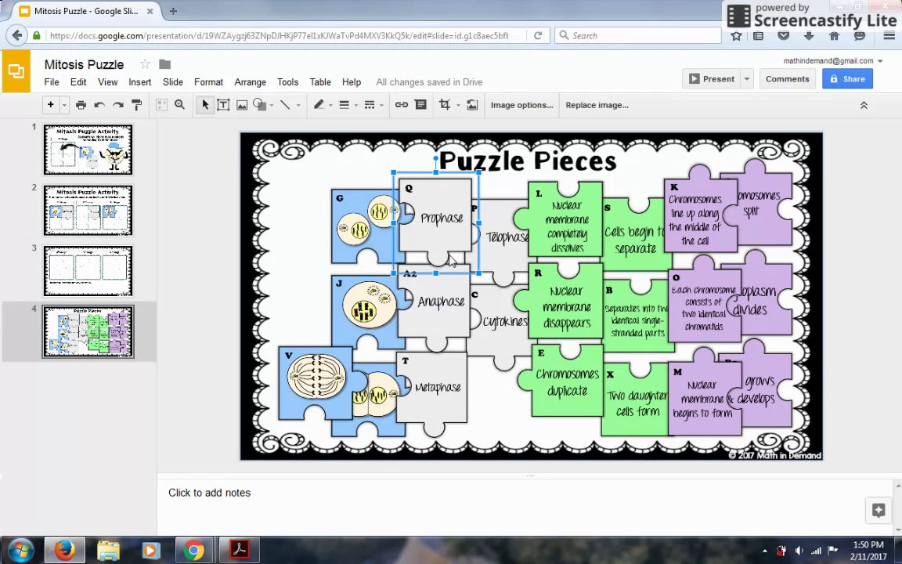
{"action": "key", "text": "Delete"}
{"action": "left_click", "coordinate": [426, 367]}
{"action": "left_click", "coordinate": [68, 202]}
{"action": "key", "text": "ctrl+v"}
{"action": "left_click_drag", "start_coordinate": [422, 362], "coordinate": [780, 319]}
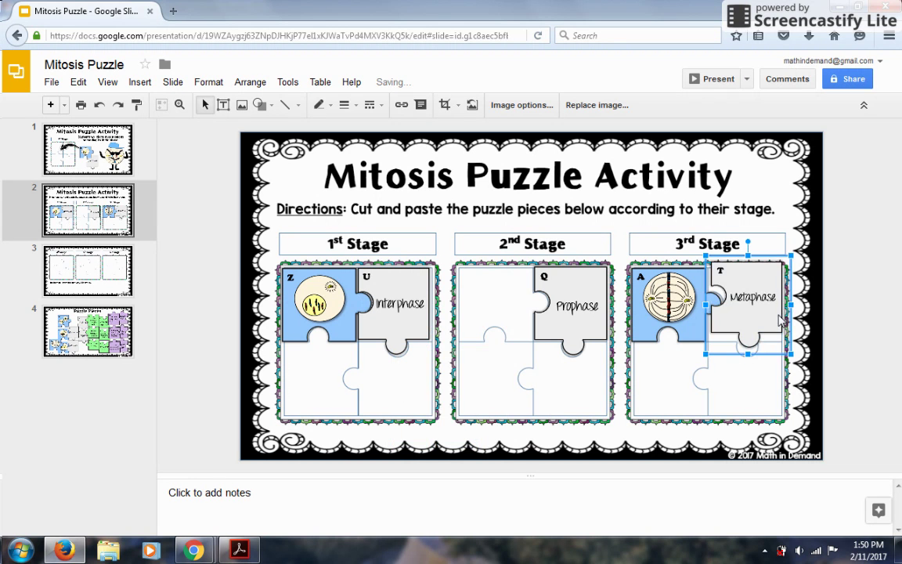
{"action": "left_click_drag", "start_coordinate": [756, 285], "coordinate": [756, 291]}
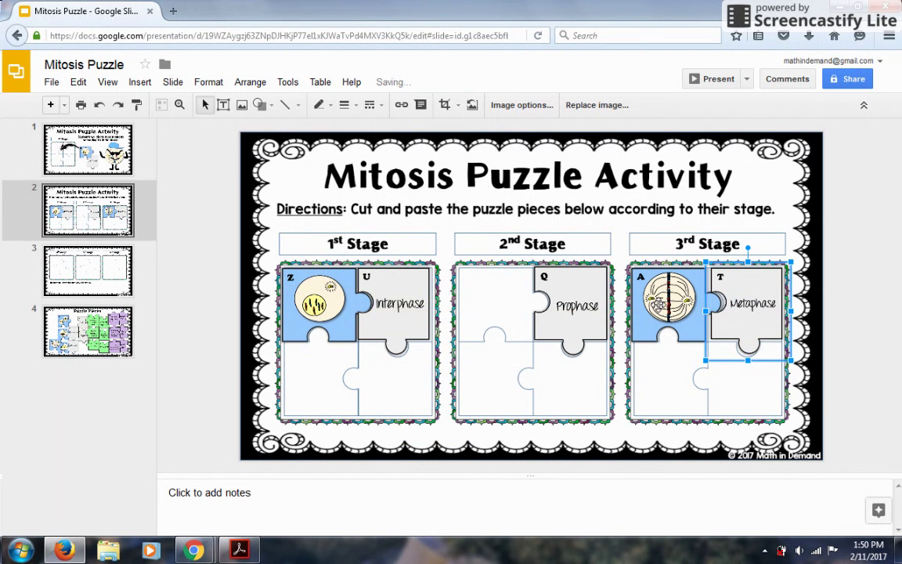
{"action": "left_click", "coordinate": [613, 307]}
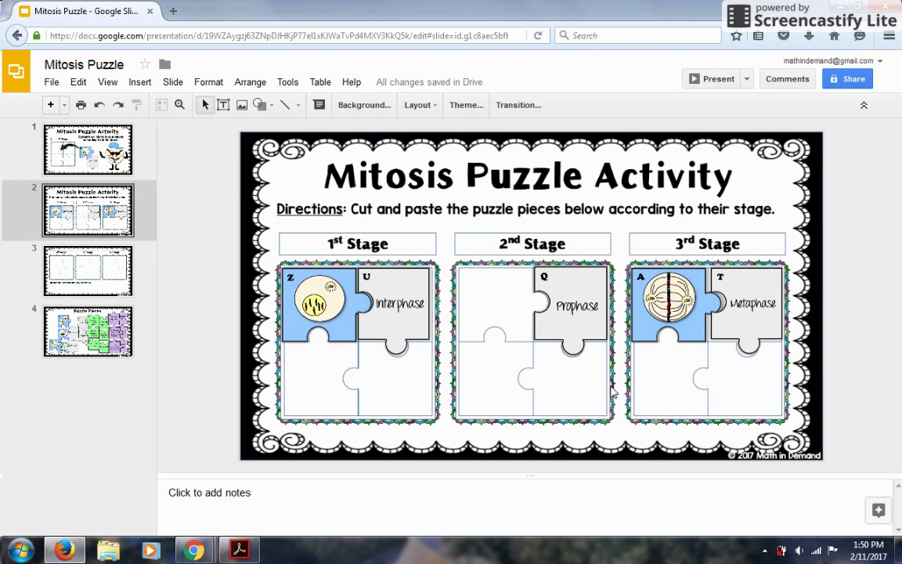
Move through slides 4 and 2 to slide 3, with its empty 4th–6th Stage frames and Reflection box.
{"action": "left_click", "coordinate": [109, 313]}
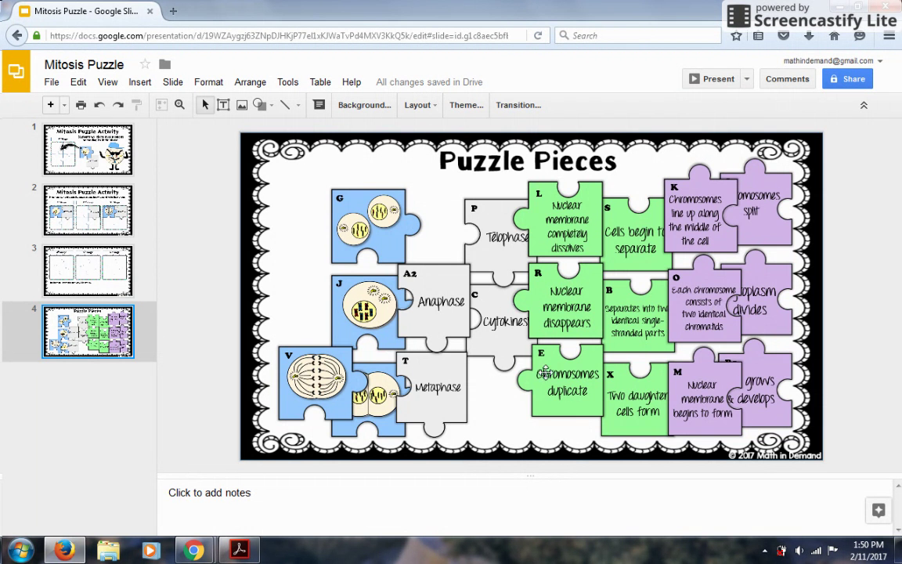
{"action": "left_click", "coordinate": [86, 200]}
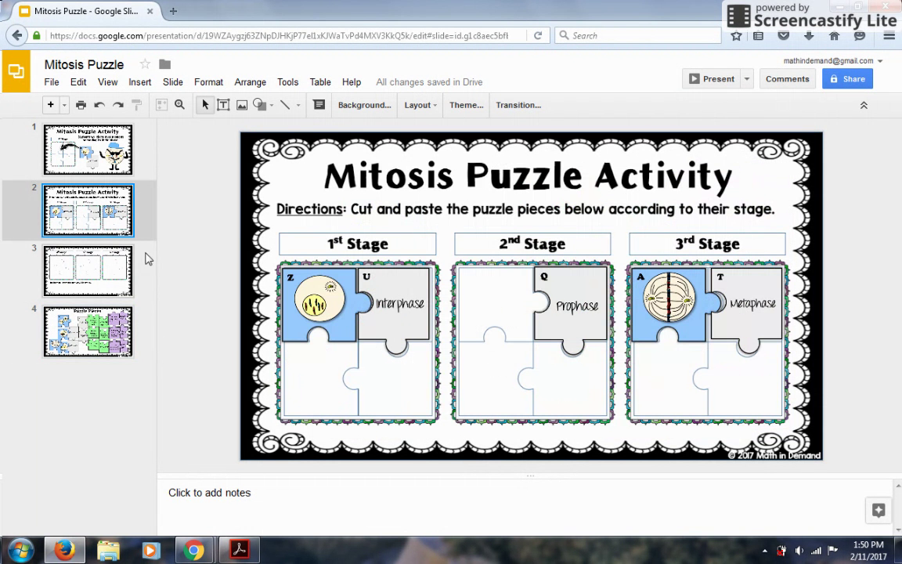
{"action": "left_click", "coordinate": [90, 253]}
{"action": "left_click", "coordinate": [451, 415]}
{"action": "left_click", "coordinate": [846, 397]}
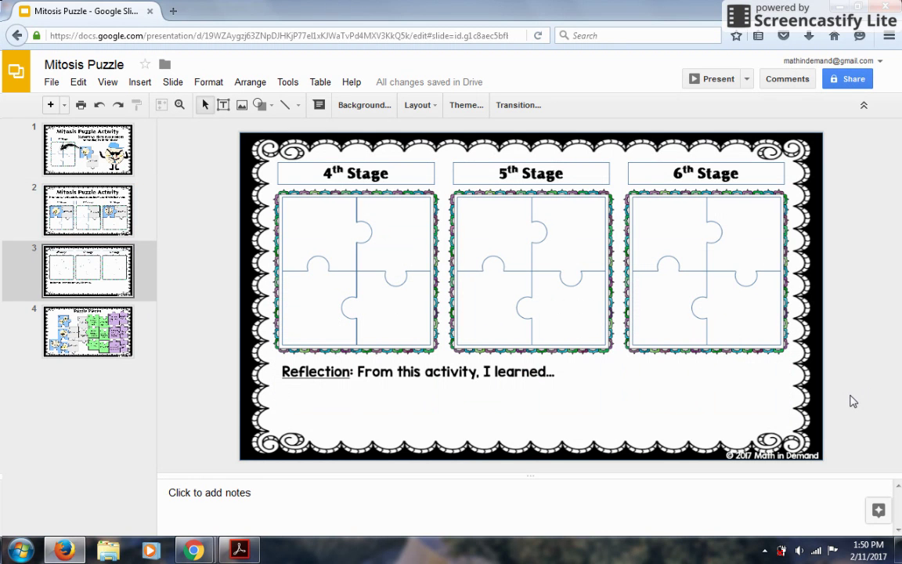